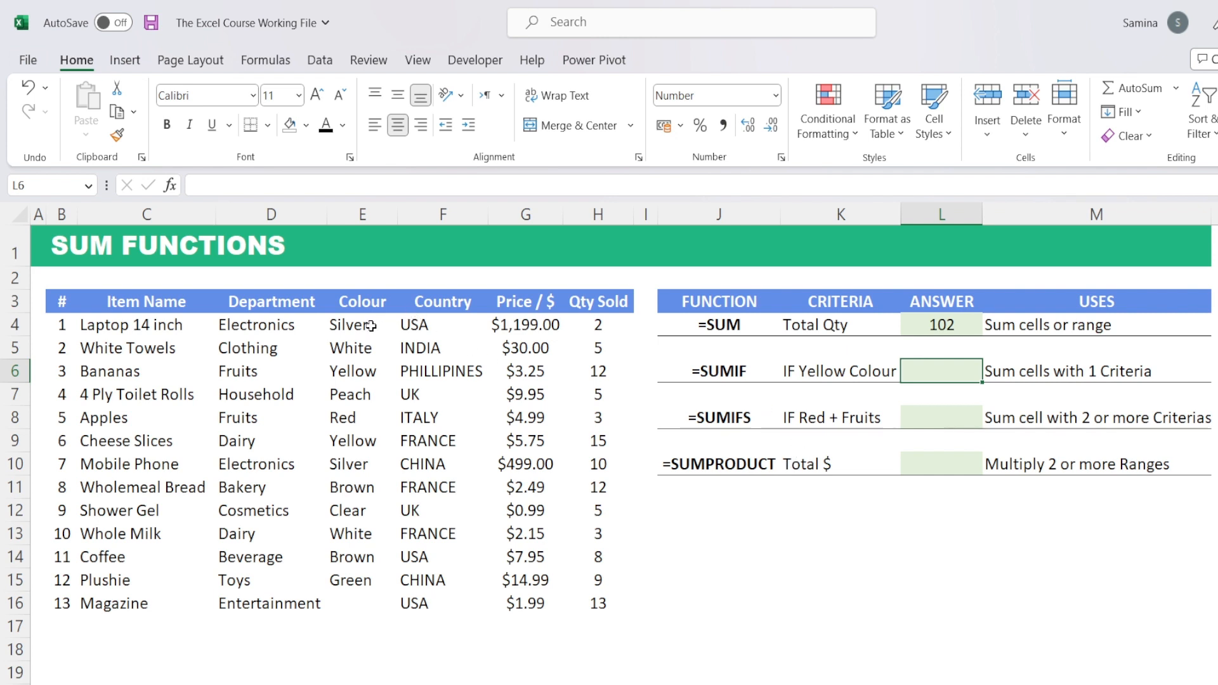
Step: Start a SUMIF formula in L6 with the Colour cells E4:E16 as the criteria range
{"action": "left_click_drag", "start_coordinate": [371, 326], "coordinate": [389, 610]}
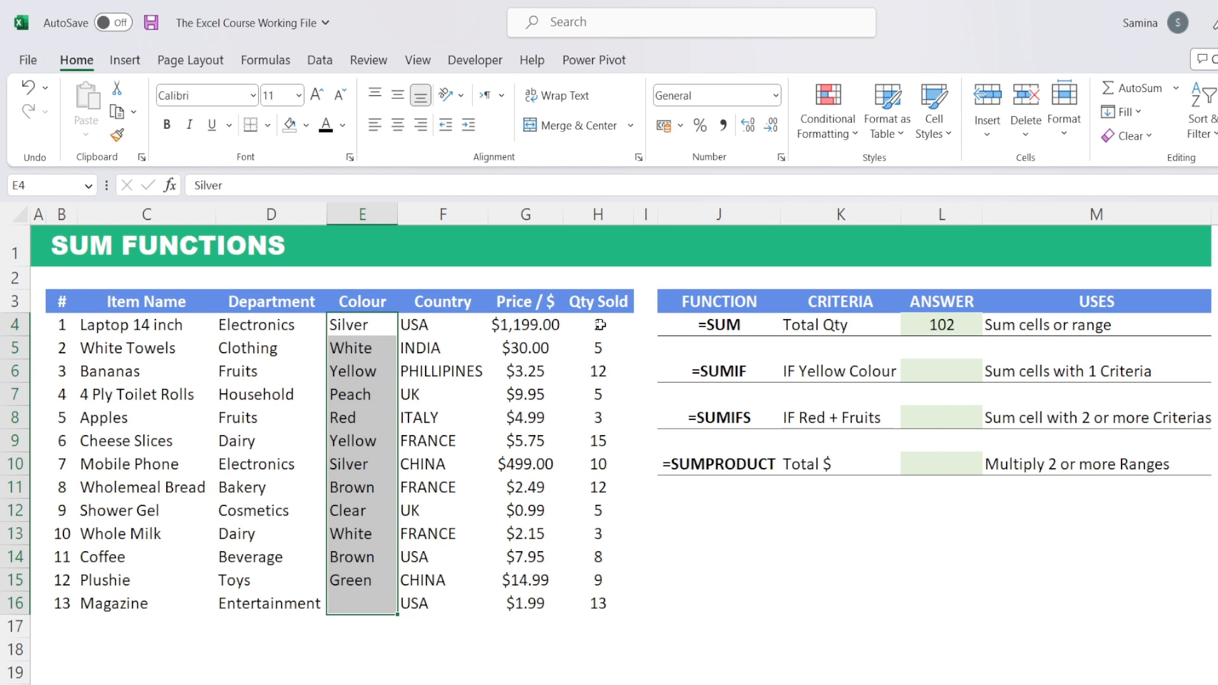
{"action": "left_click_drag", "start_coordinate": [600, 324], "coordinate": [613, 599]}
{"action": "left_click", "coordinate": [925, 377]}
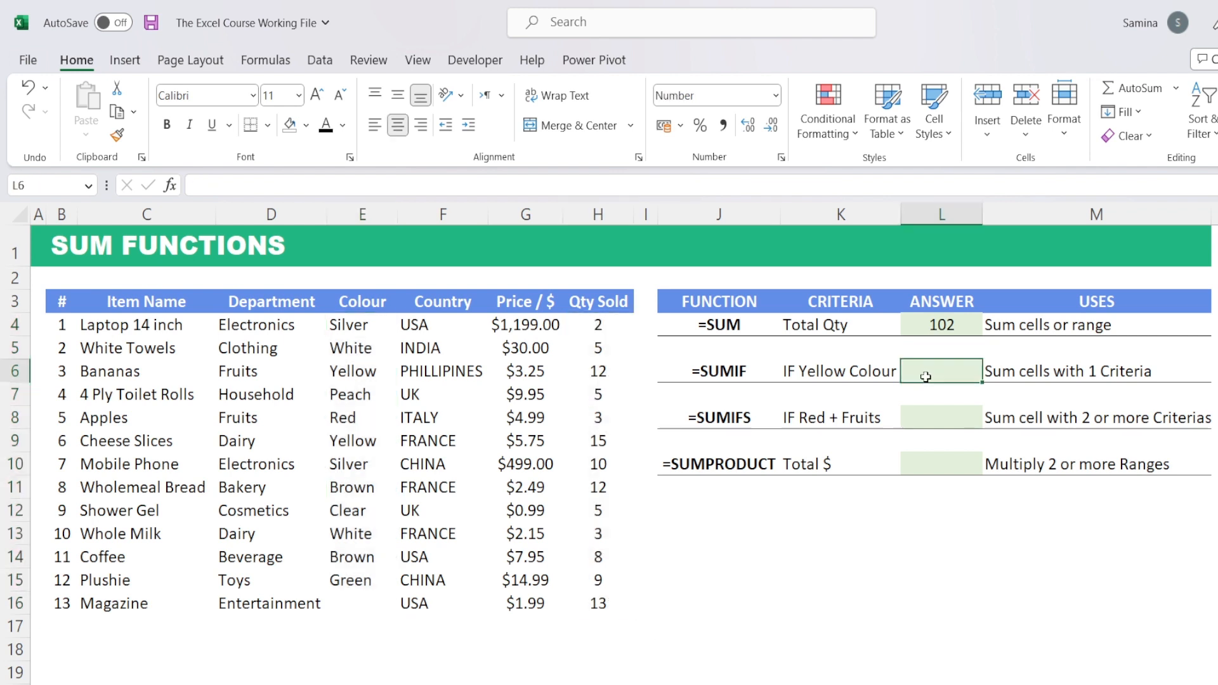
{"action": "type", "text": "=sumi"}
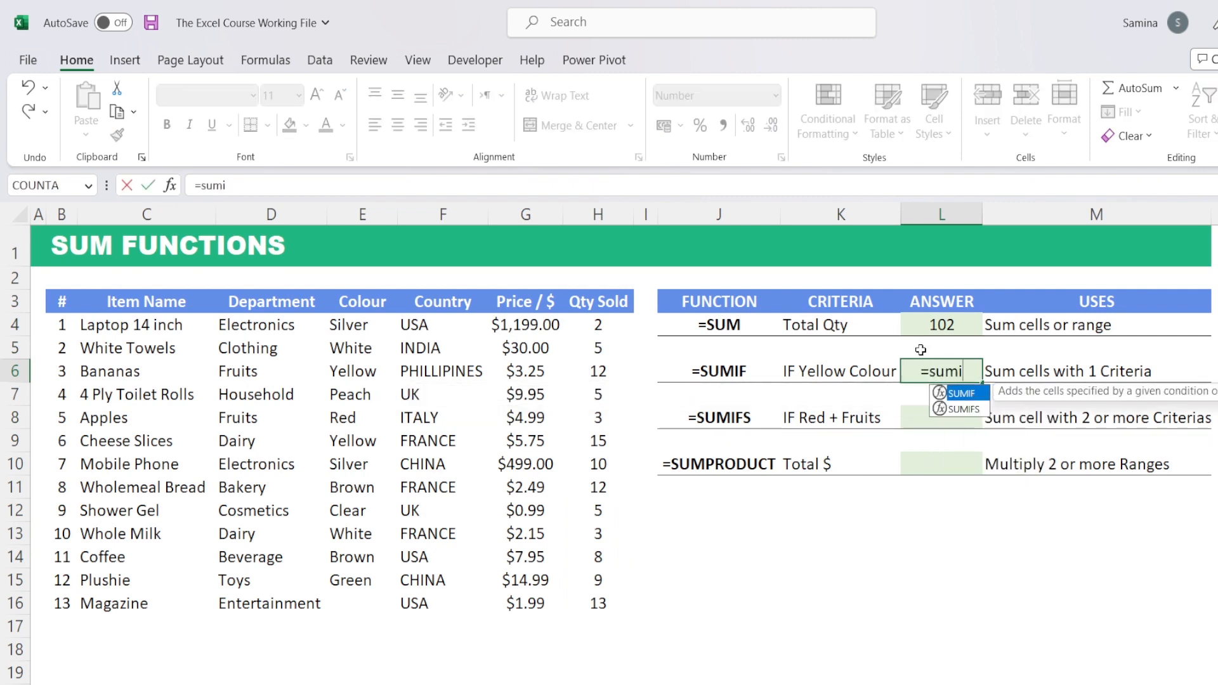
{"action": "type", "text": "f("}
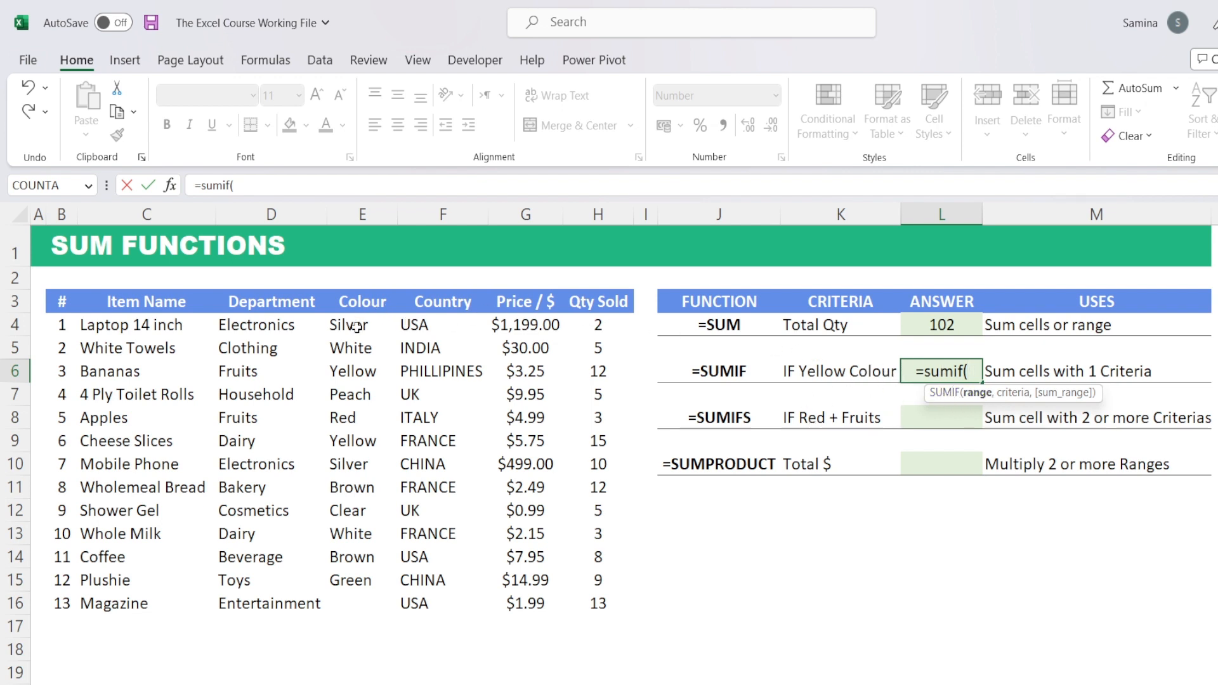
{"action": "left_click_drag", "start_coordinate": [357, 326], "coordinate": [365, 599]}
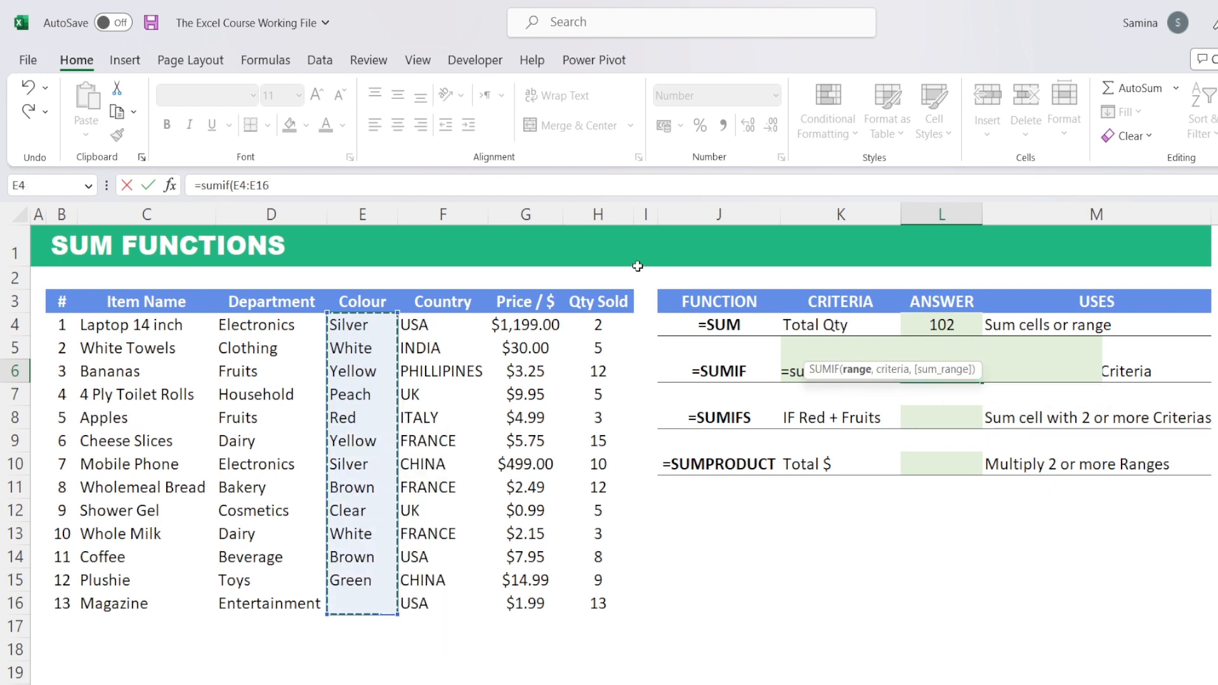
{"action": "left_click", "coordinate": [623, 187]}
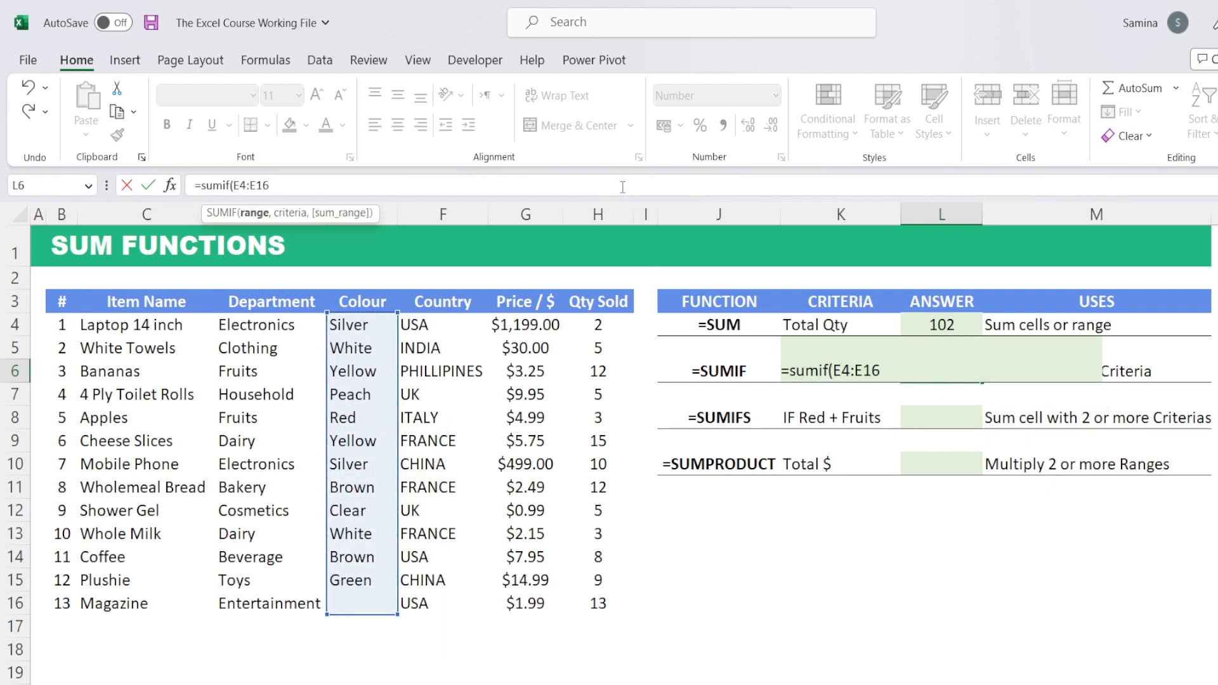
{"action": "type", "text": ","}
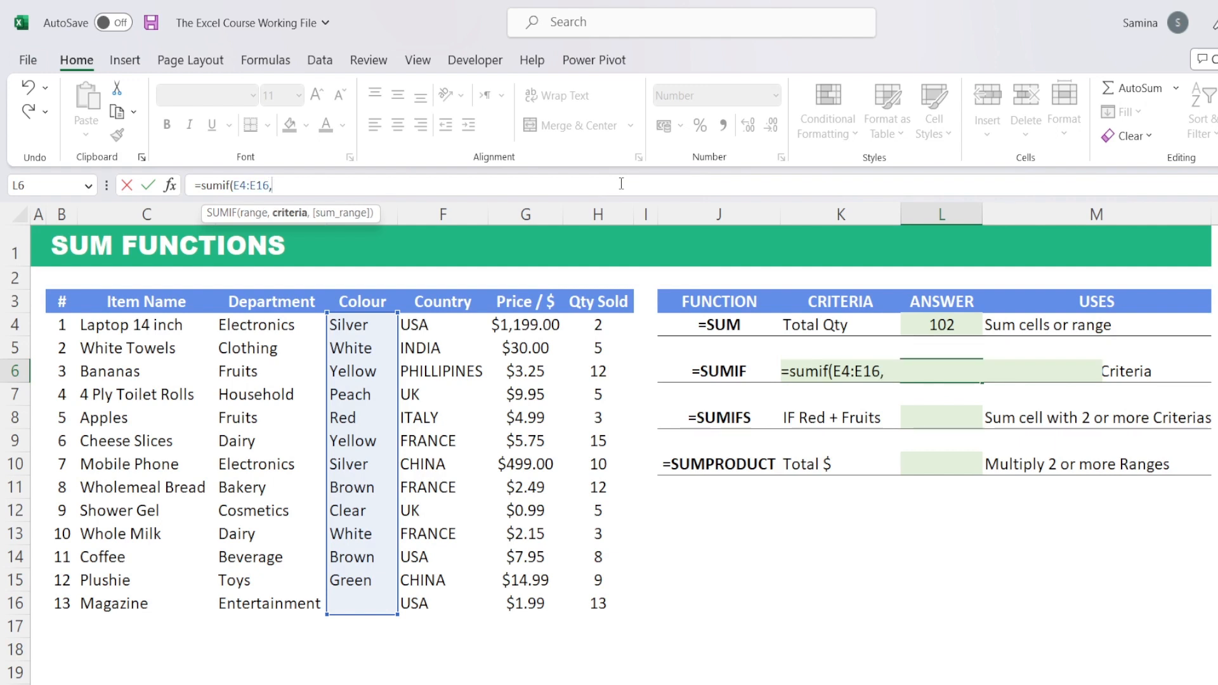
Step: Complete the SUMIF in L6 with criterion "Yellow" and sum range H4:H16, and check it against the yellow items' rows
{"action": "type", "text": "\"Yellow\","}
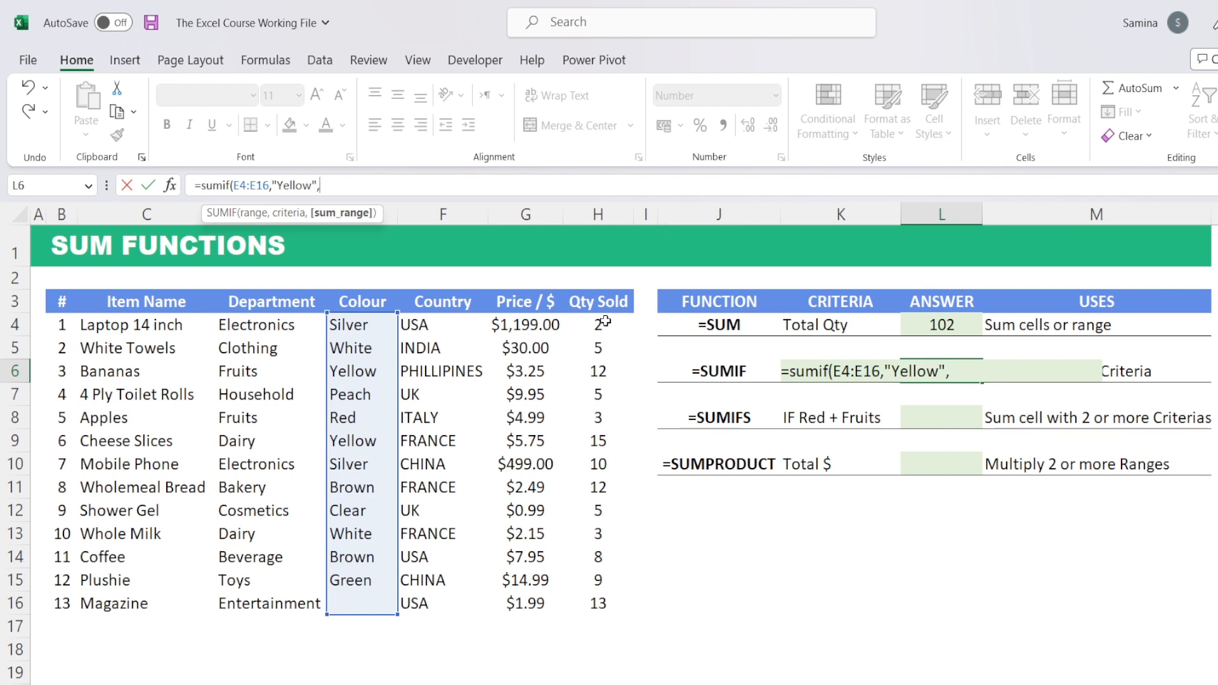
{"action": "left_click_drag", "start_coordinate": [601, 322], "coordinate": [601, 609]}
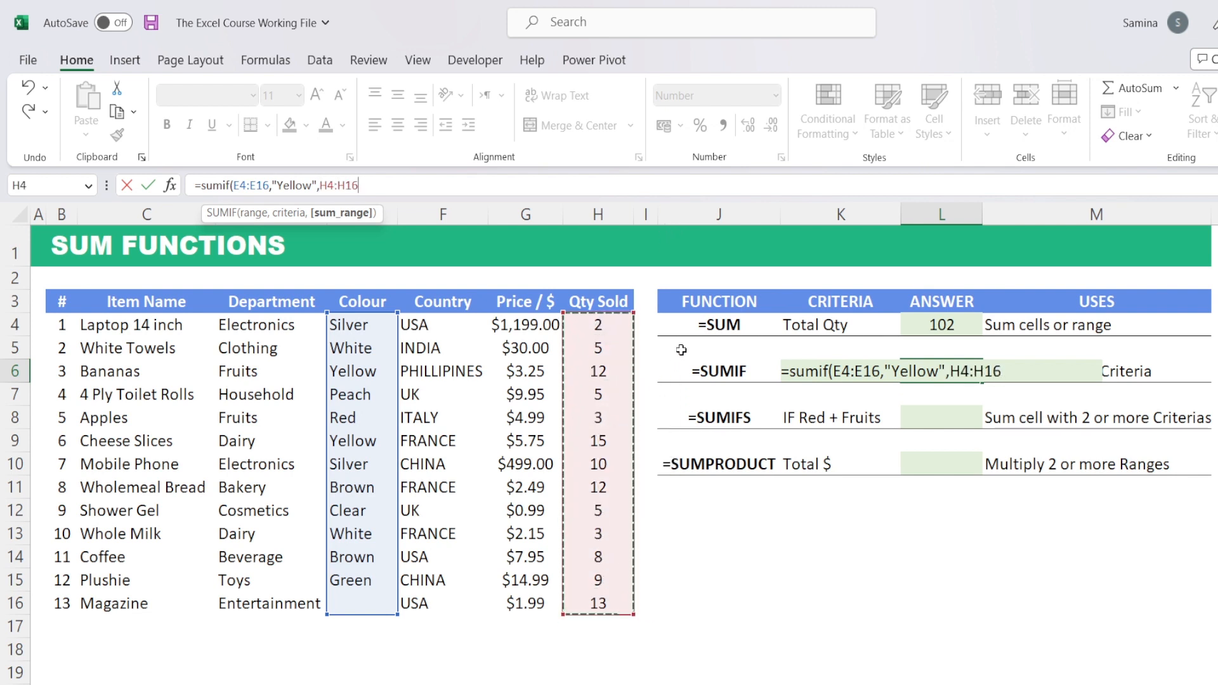
{"action": "type", "text": ")"}
{"action": "key", "text": "Return"}
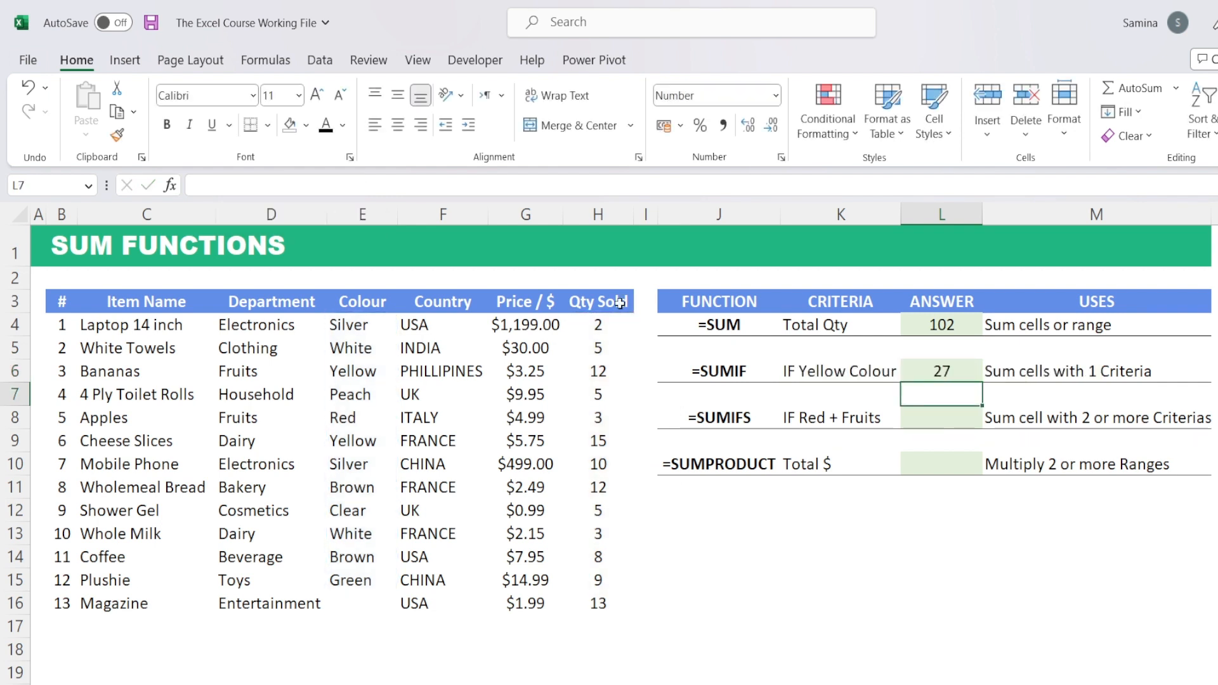
{"action": "left_click_drag", "start_coordinate": [347, 370], "coordinate": [573, 370]}
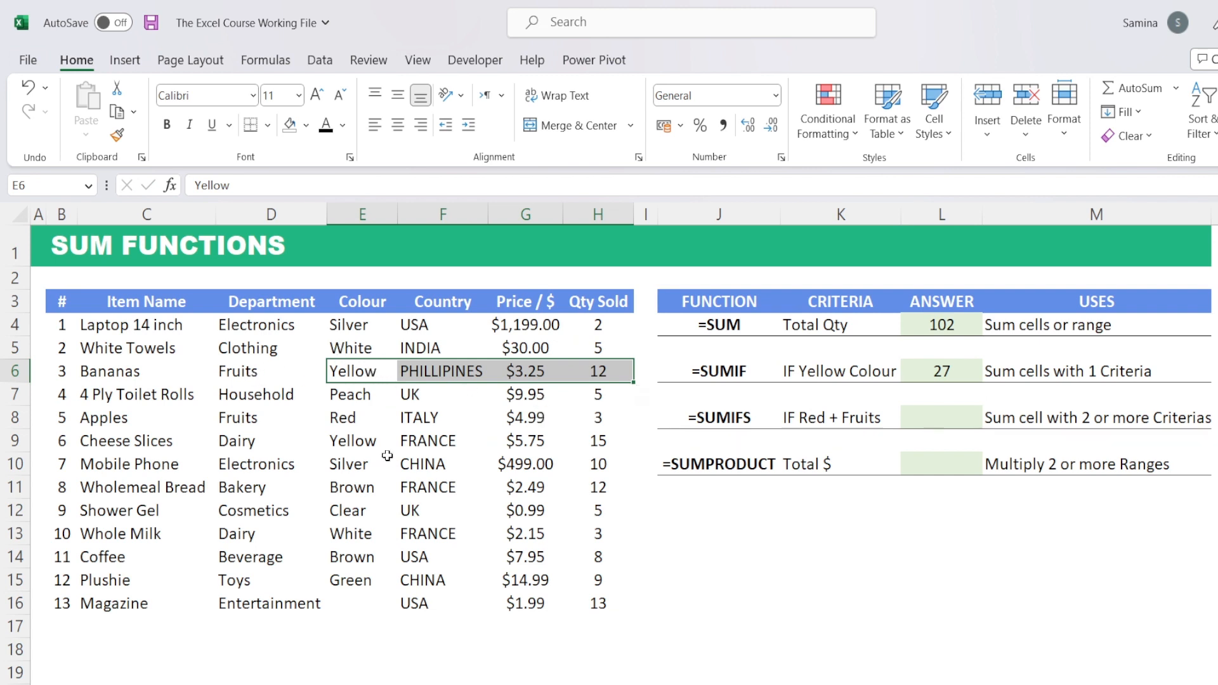
{"action": "left_click_drag", "start_coordinate": [363, 442], "coordinate": [598, 439], "text": "ctrl"}
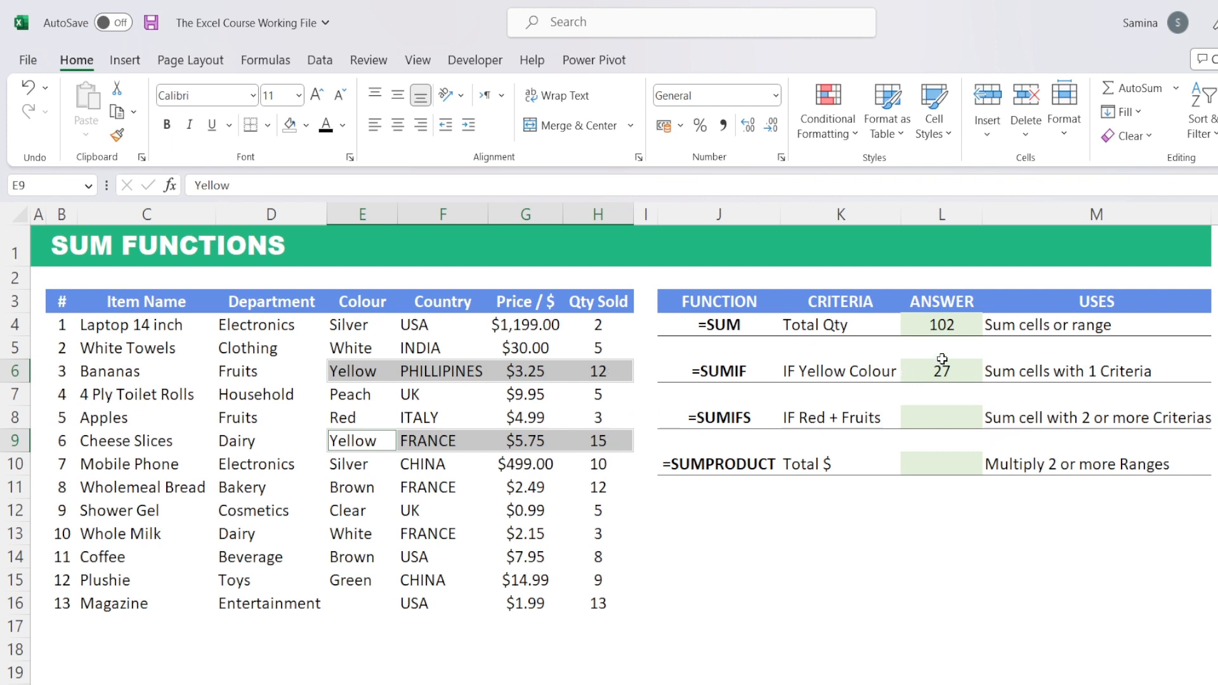
Step: Start a SUMIFS formula in L8 with the Qty Sold cells H4:H16 as the sum range
{"action": "left_click", "coordinate": [944, 420]}
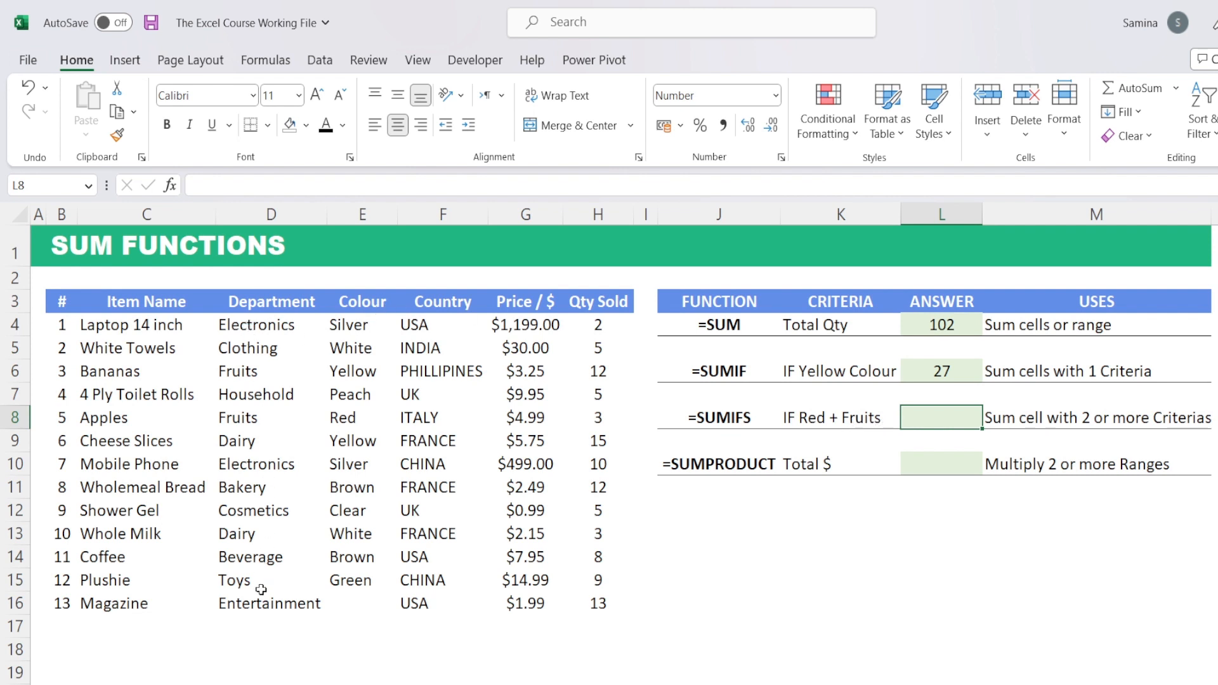
{"action": "type", "text": "=sumif"}
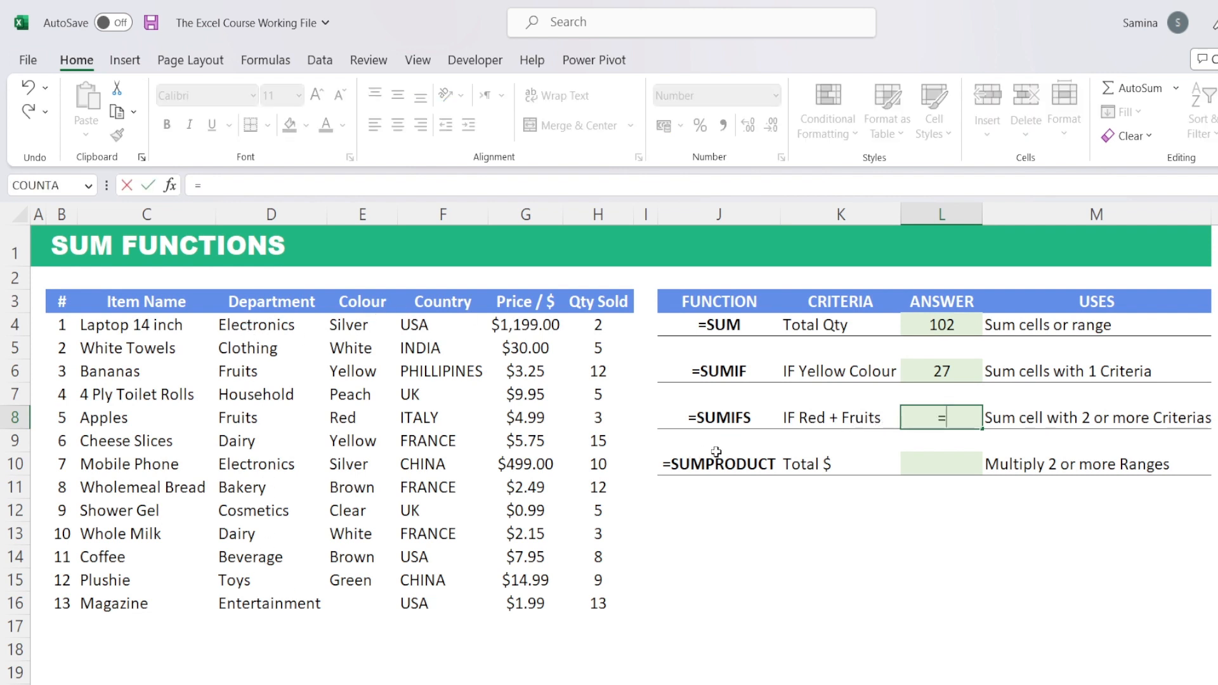
{"action": "key", "text": "BackSpace"}
{"action": "key", "text": "BackSpace"}
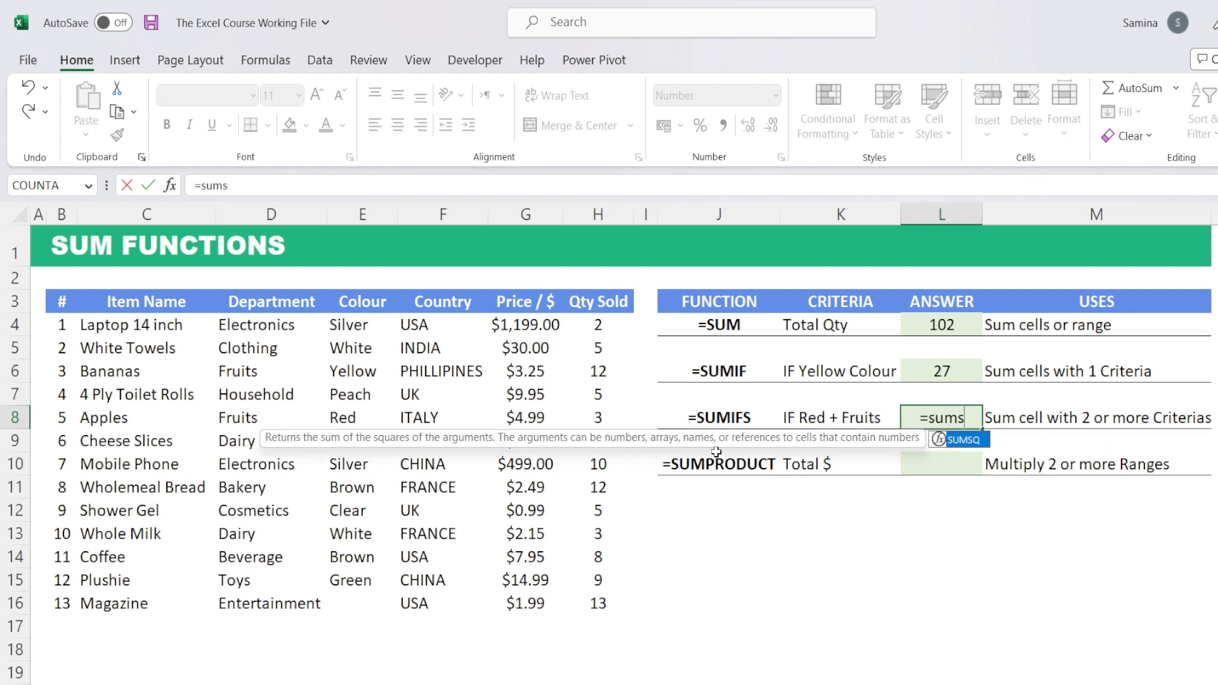
{"action": "type", "text": "ifs"}
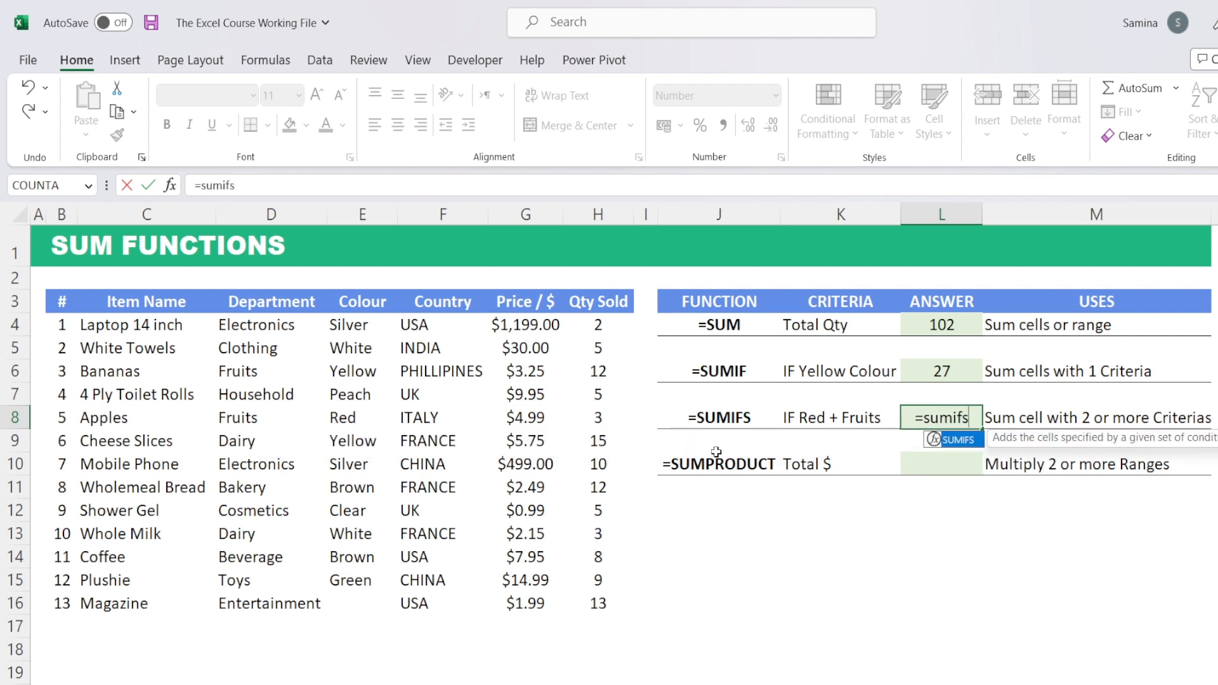
{"action": "type", "text": "("}
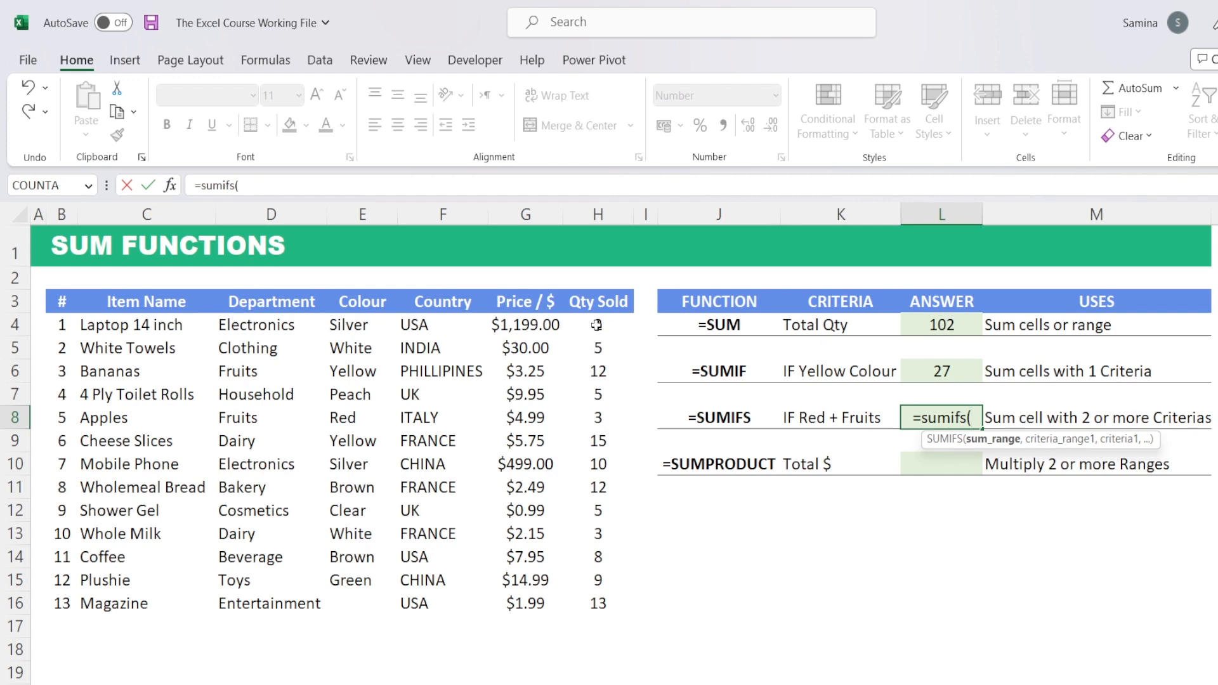
{"action": "left_click_drag", "start_coordinate": [596, 325], "coordinate": [610, 598]}
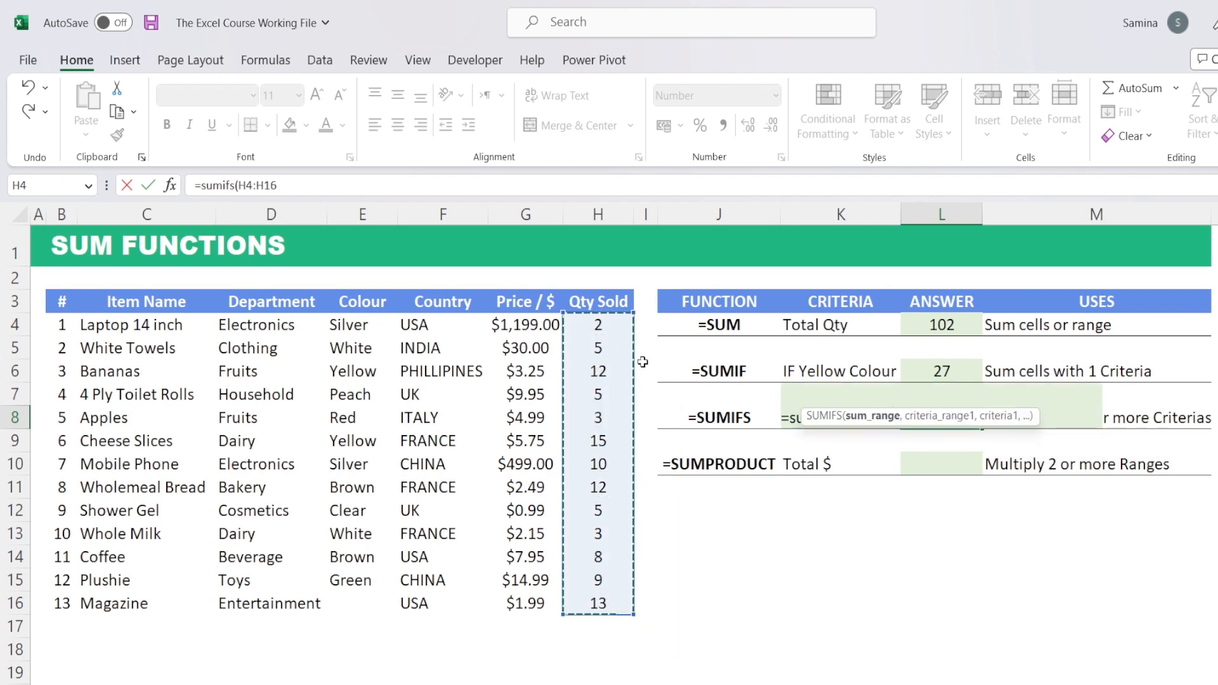
{"action": "left_click", "coordinate": [279, 189]}
{"action": "type", "text": ","}
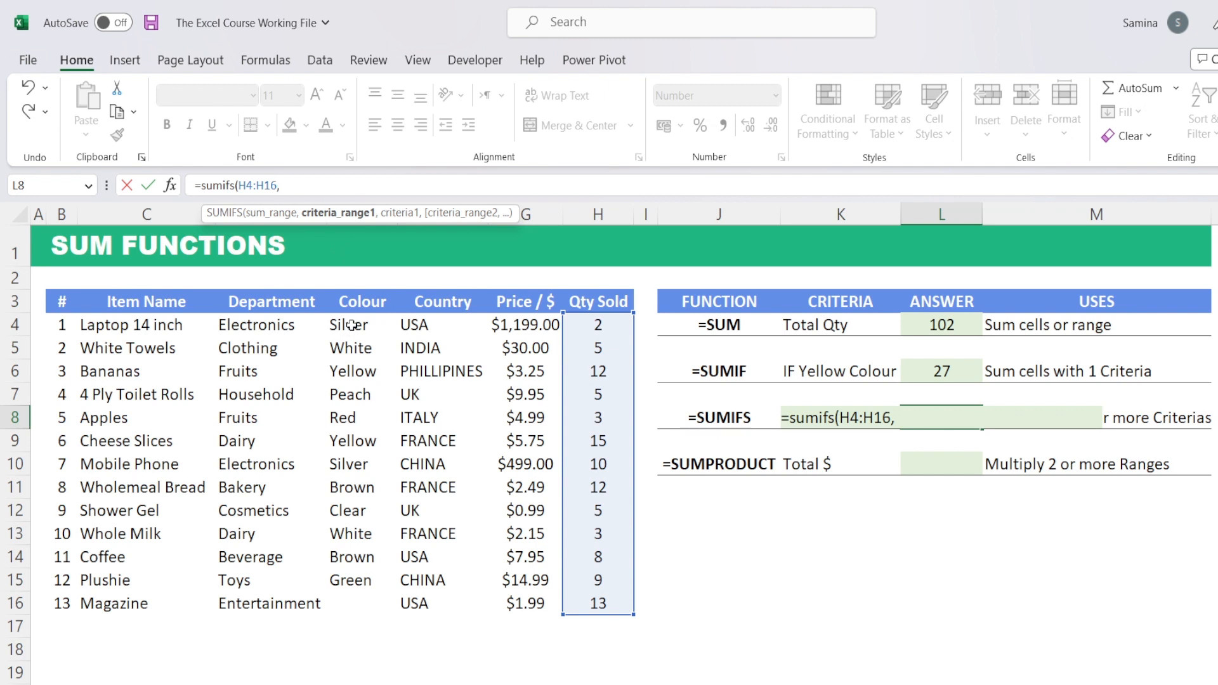
Step: Add the Colour cells E4:E16 with criterion "Red" as the first condition of the SUMIFS formula
{"action": "left_click_drag", "start_coordinate": [352, 325], "coordinate": [358, 603]}
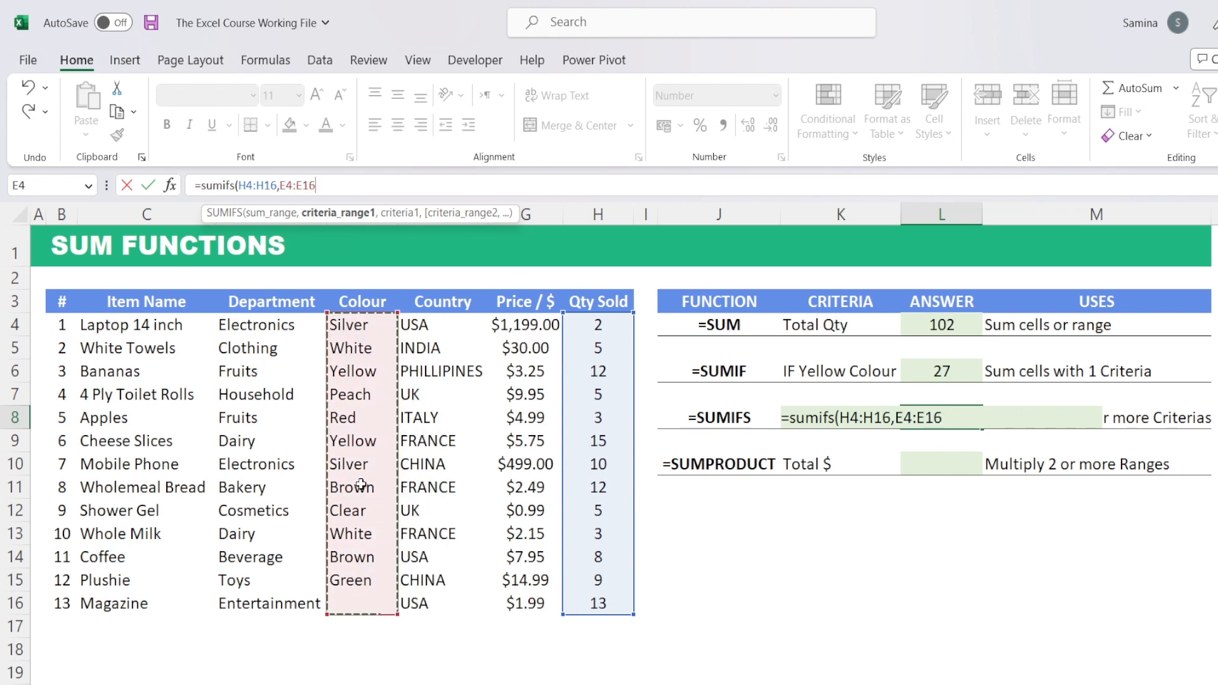
{"action": "type", "text": ","}
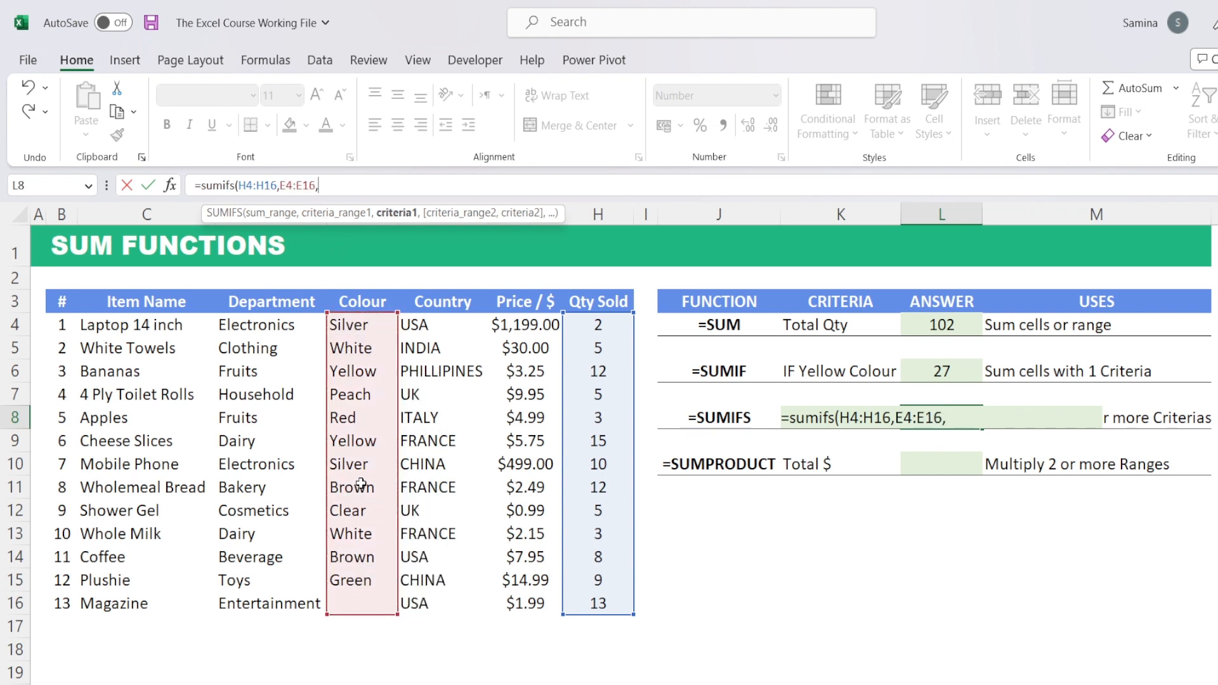
{"action": "type", "text": "\"Red\","}
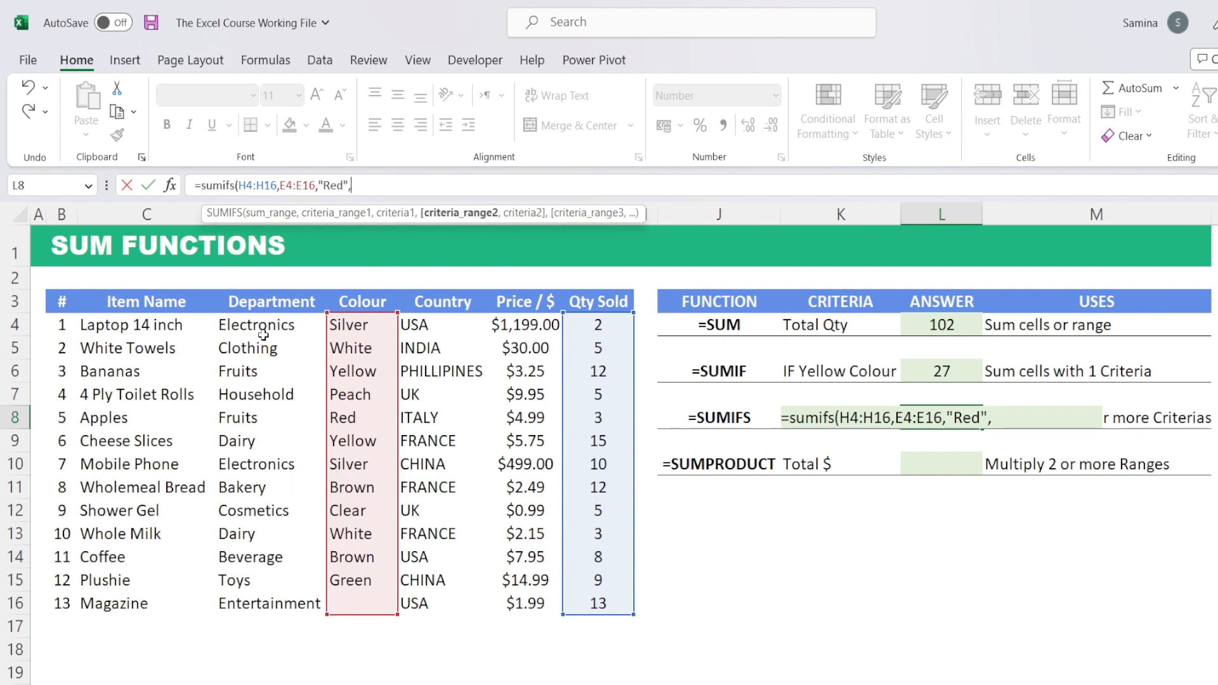
Step: Add the Department cells D4:D16 with criterion "Fruits" as the second condition and complete the SUMIFS formula
{"action": "left_click_drag", "start_coordinate": [254, 326], "coordinate": [287, 613]}
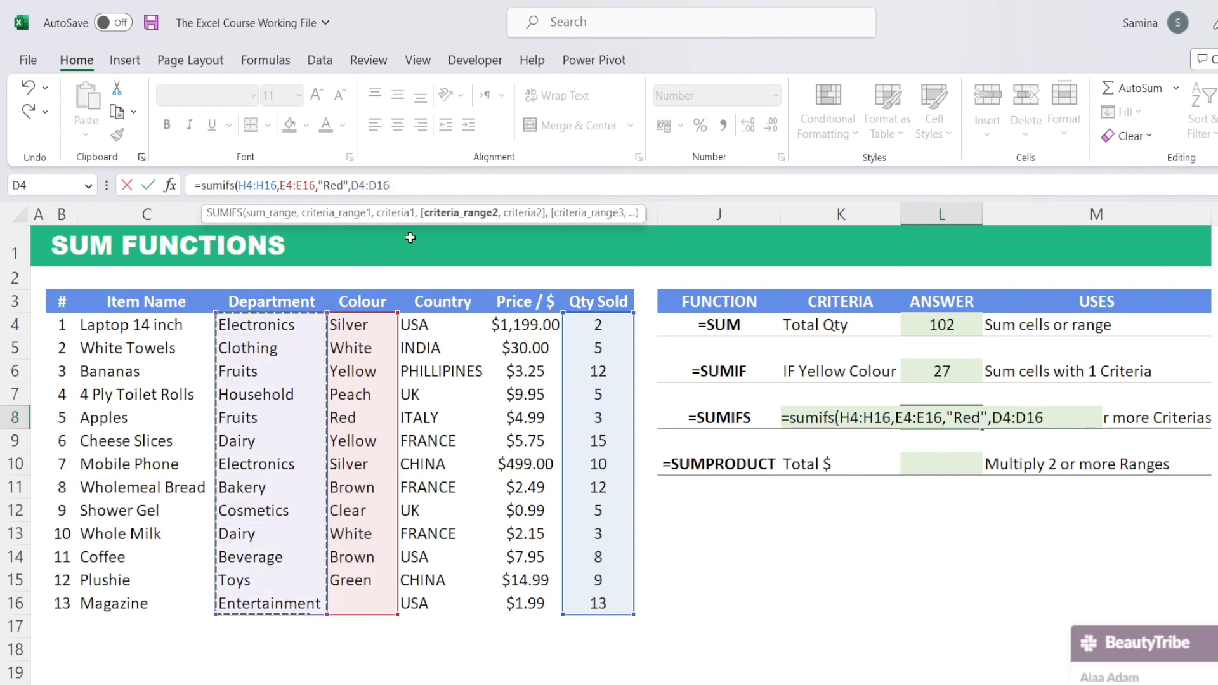
{"action": "type", "text": ","}
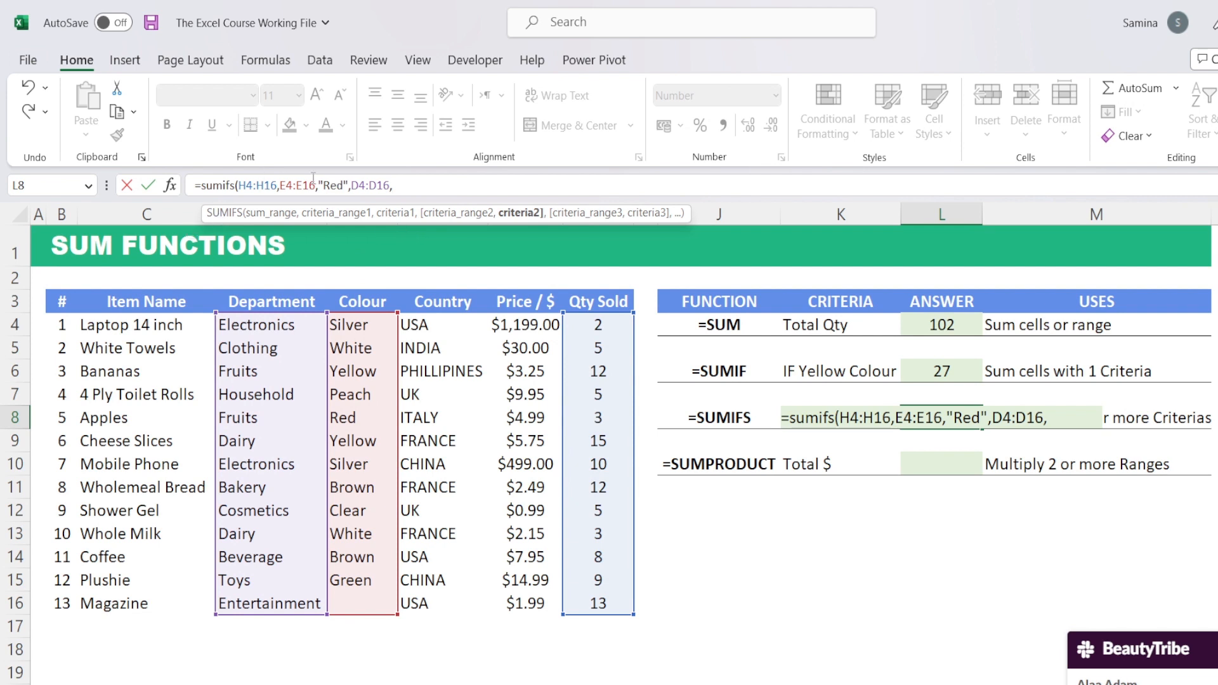
{"action": "type", "text": "\"@"}
{"action": "key", "text": "BackSpace"}
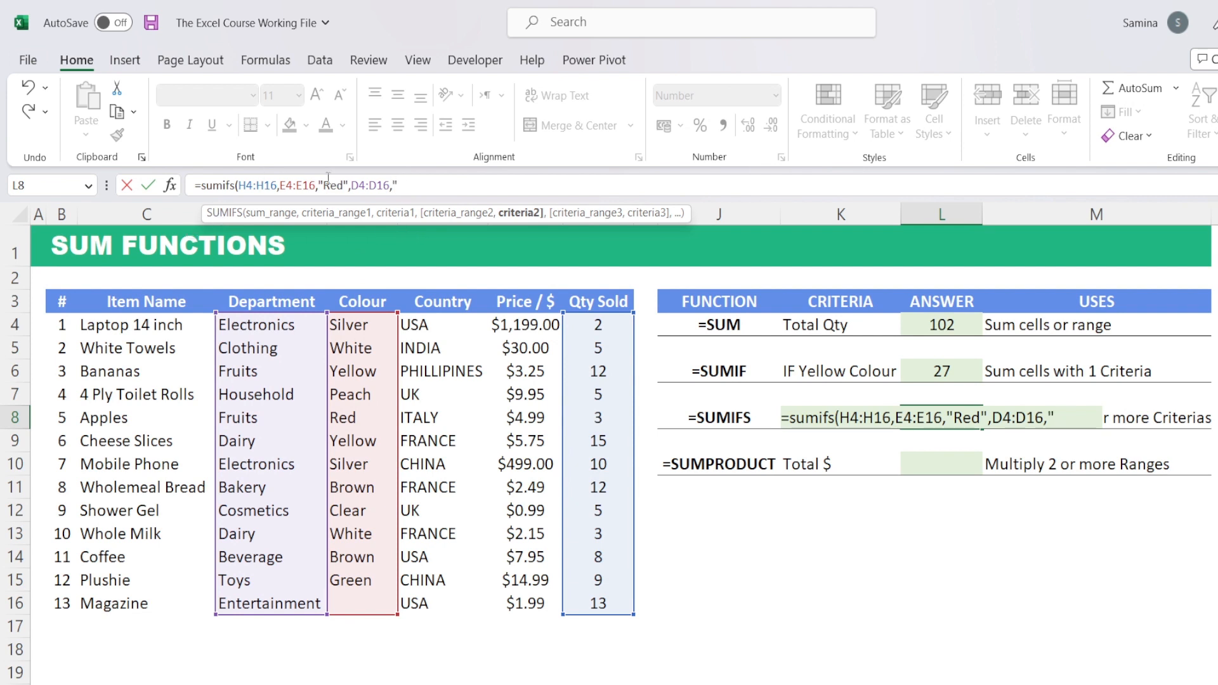
{"action": "type", "text": "FRu"}
{"action": "type", "text": "ruit"}
{"action": "type", "text": "s\")"}
{"action": "key", "text": "Return"}
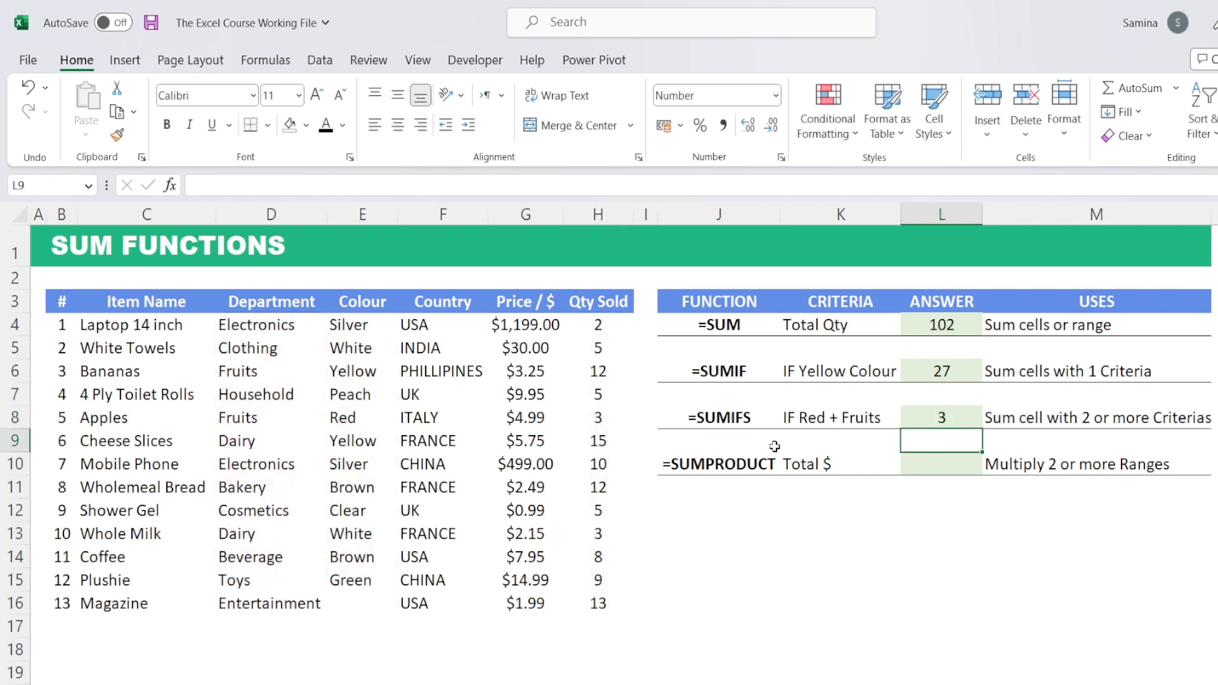
Step: Check the SUMIFS answer in L8 against the Apples row's department, colour and quantity sold
{"action": "left_click", "coordinate": [954, 413]}
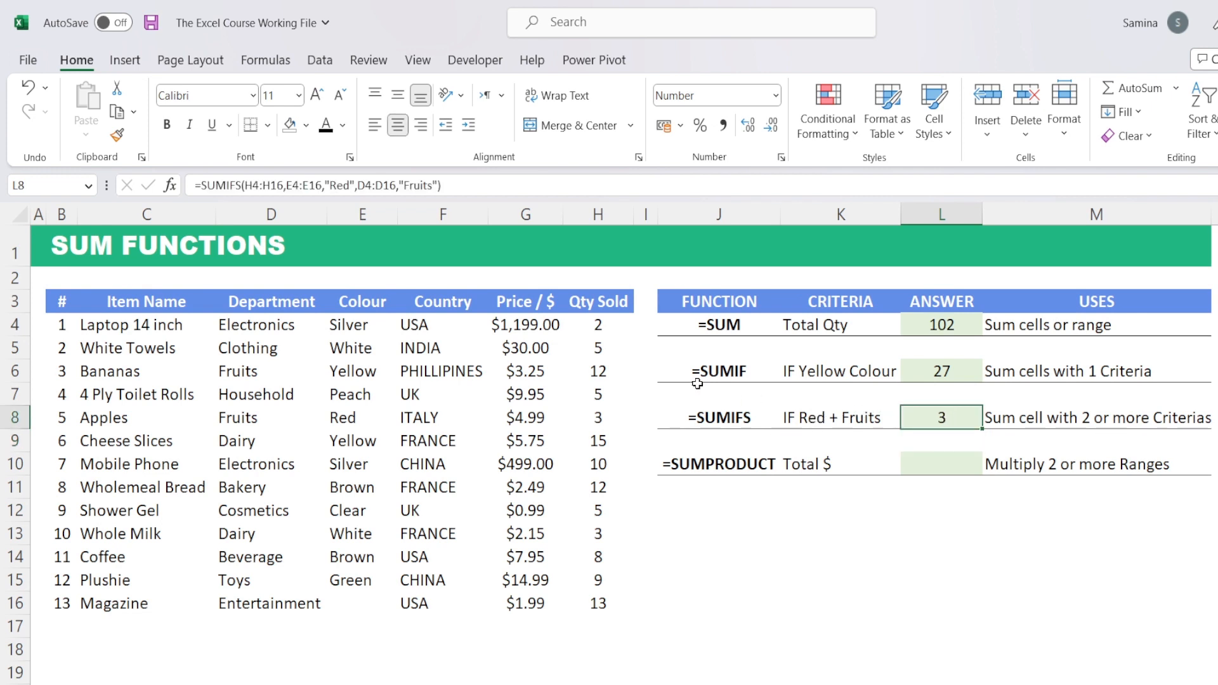
{"action": "left_click_drag", "start_coordinate": [270, 426], "coordinate": [602, 416]}
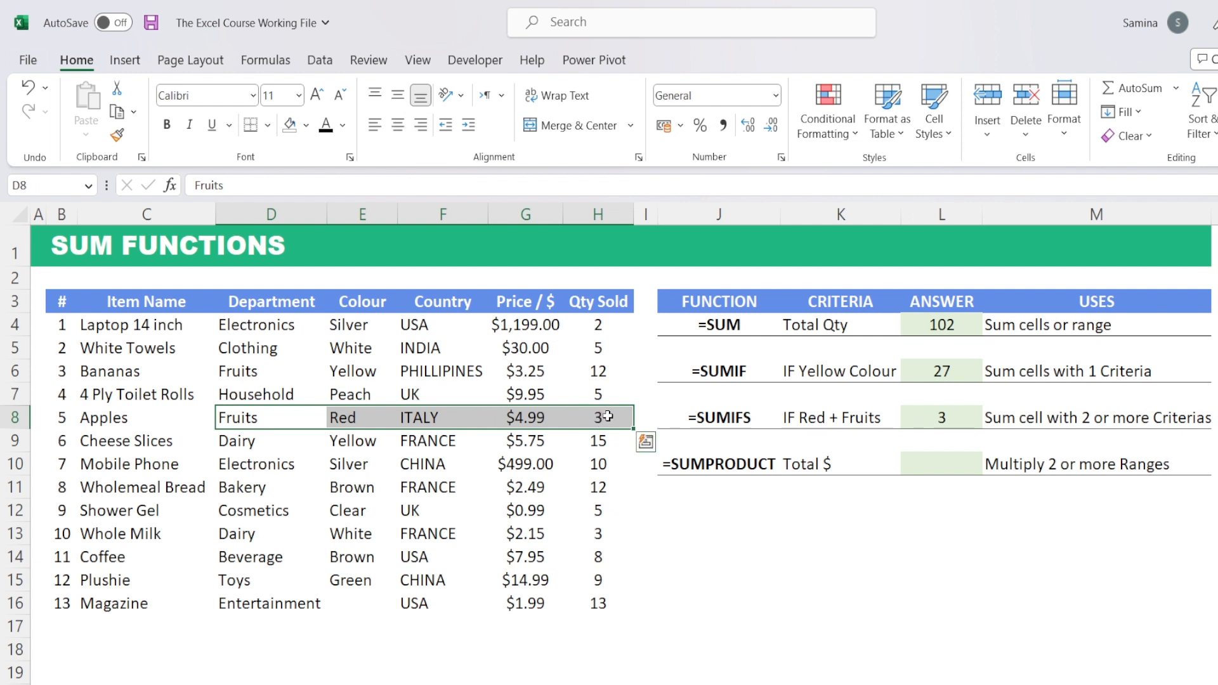
{"action": "left_click", "coordinate": [615, 416]}
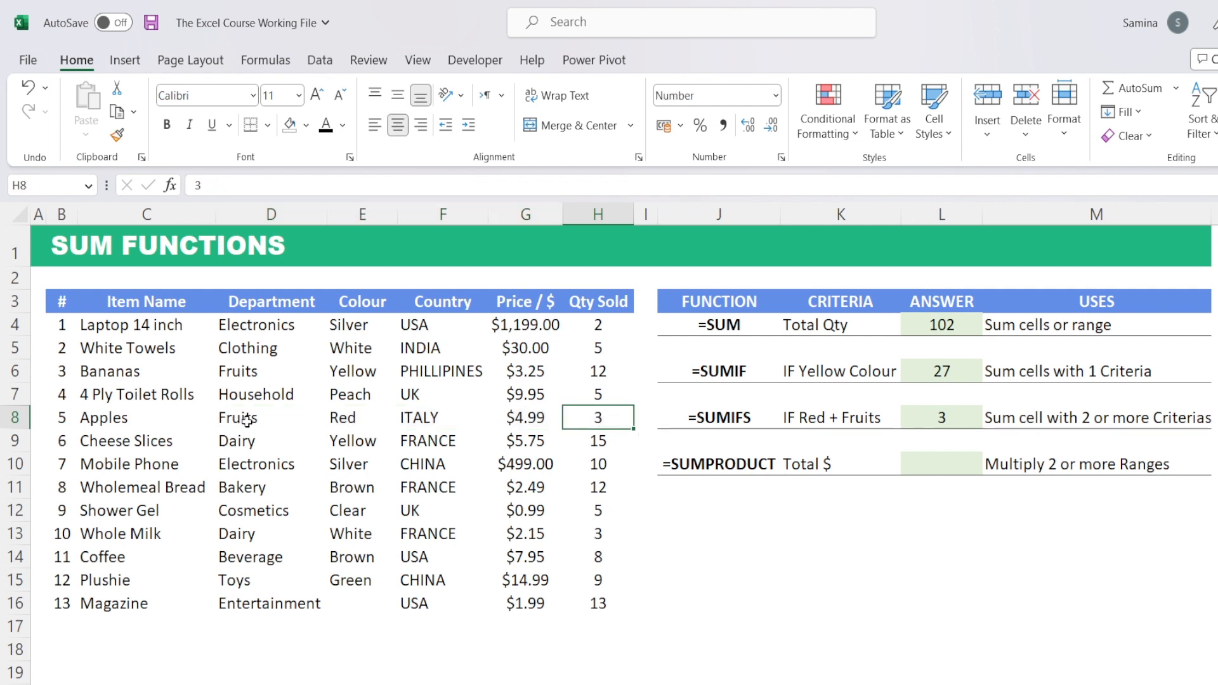
Step: Calculate the total sales value in L10 with =SUMPRODUCT(G4:G16,H4:H16), multiplying the Price and Qty Sold ranges
{"action": "left_click", "coordinate": [933, 469]}
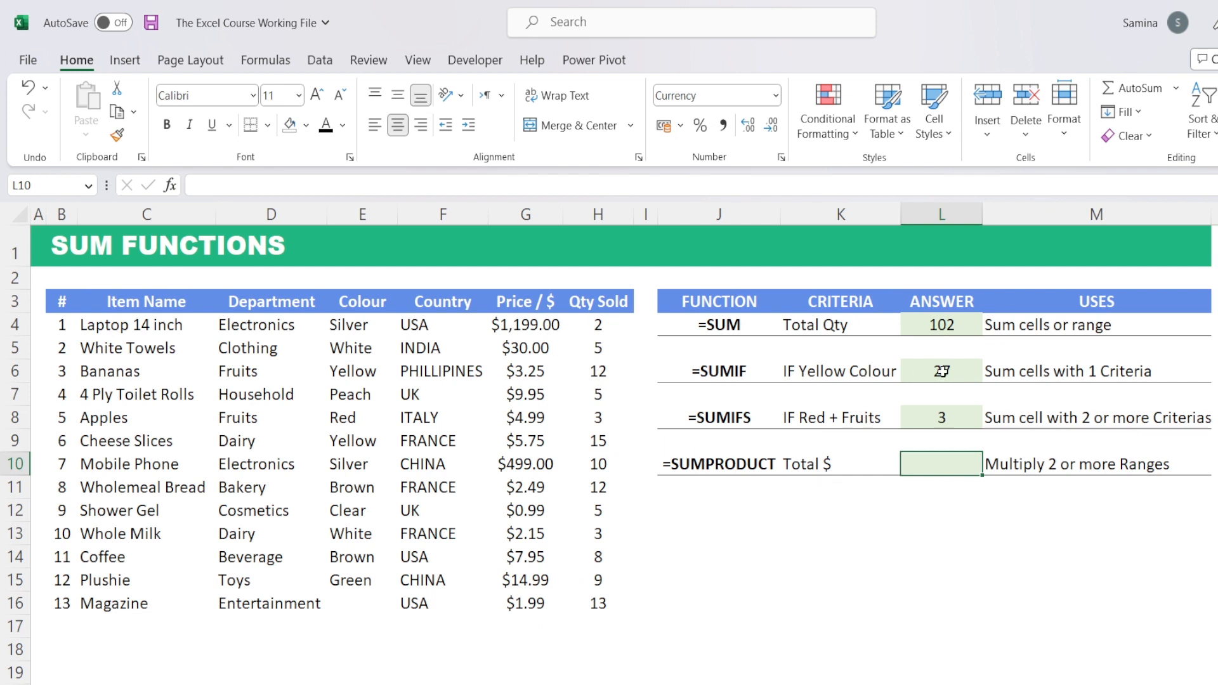
{"action": "type", "text": "=sumpro"}
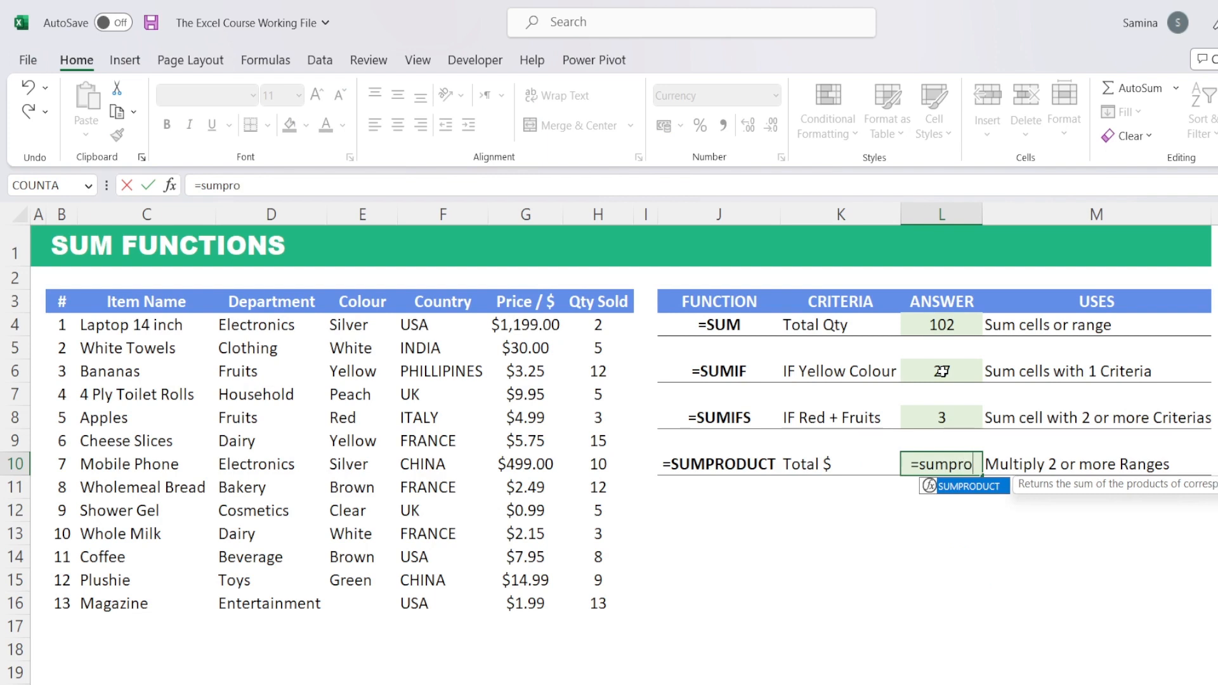
{"action": "key", "text": "Tab"}
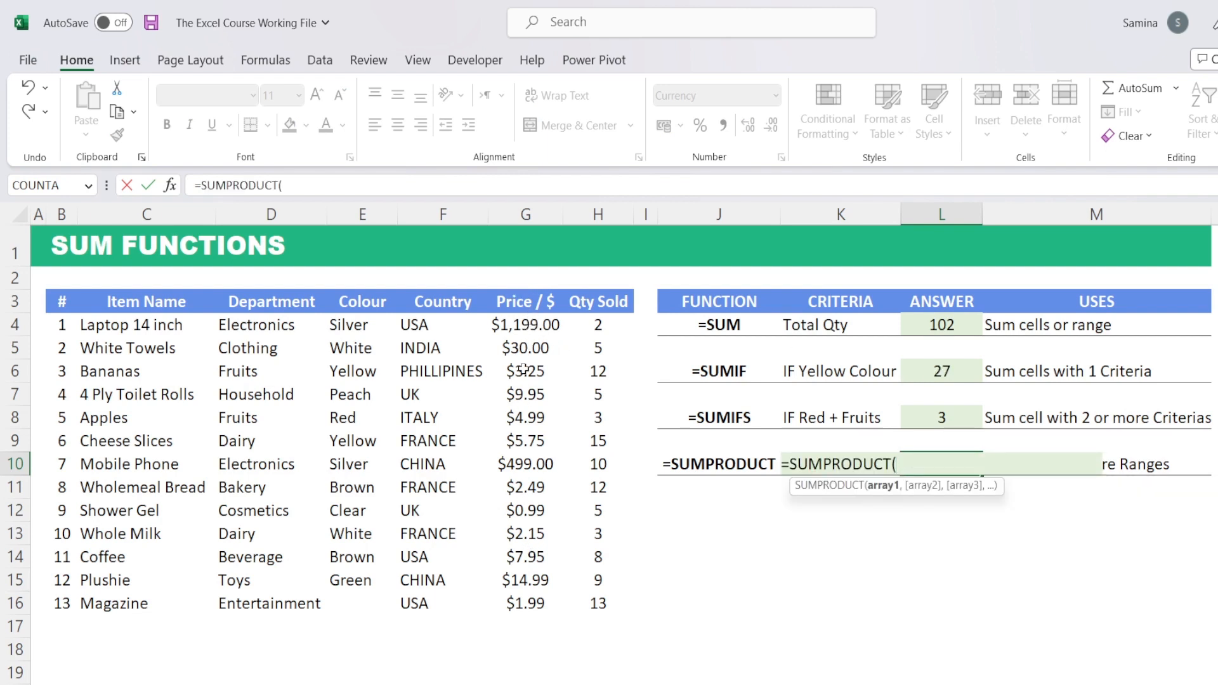
{"action": "left_click_drag", "start_coordinate": [534, 324], "coordinate": [536, 604]}
{"action": "type", "text": ","}
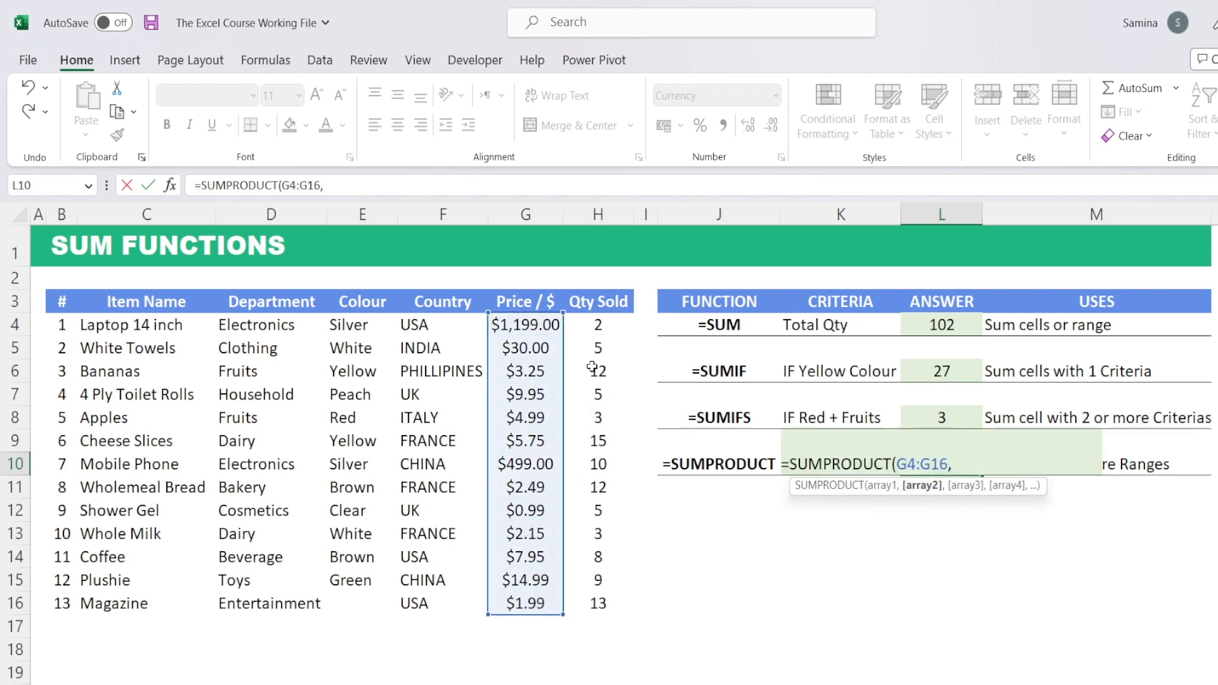
{"action": "left_click_drag", "start_coordinate": [598, 324], "coordinate": [598, 599]}
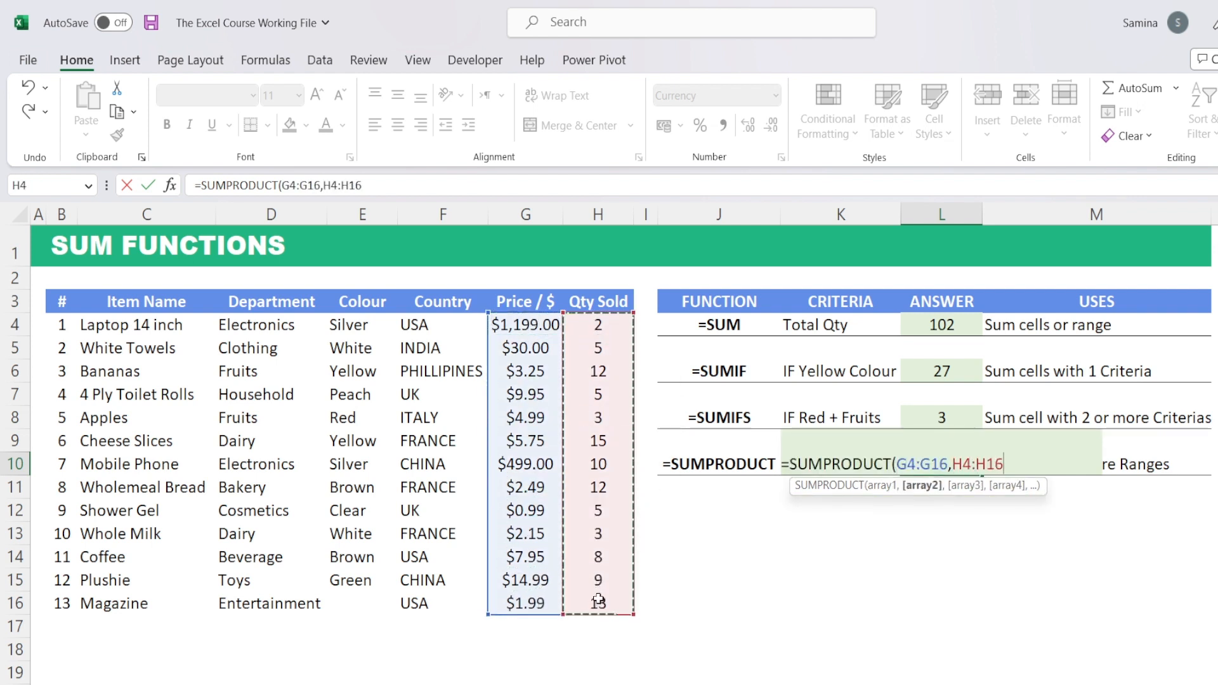
{"action": "type", "text": ")"}
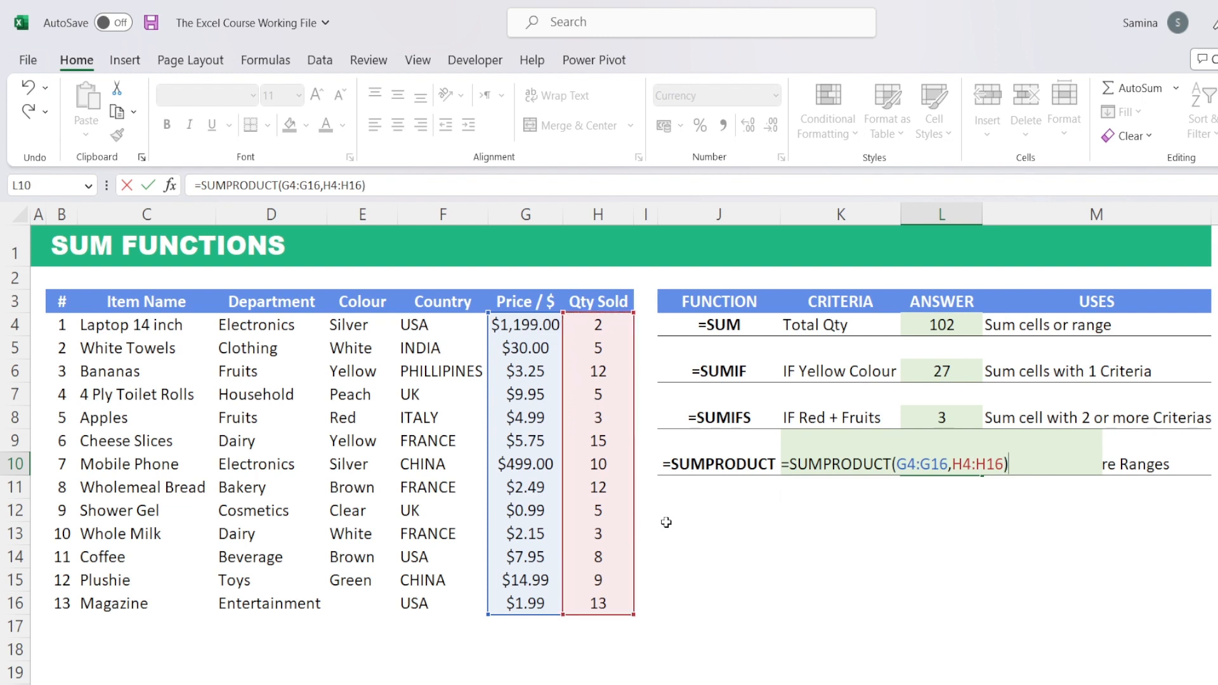
{"action": "key", "text": "Return"}
{"action": "left_click", "coordinate": [948, 465]}
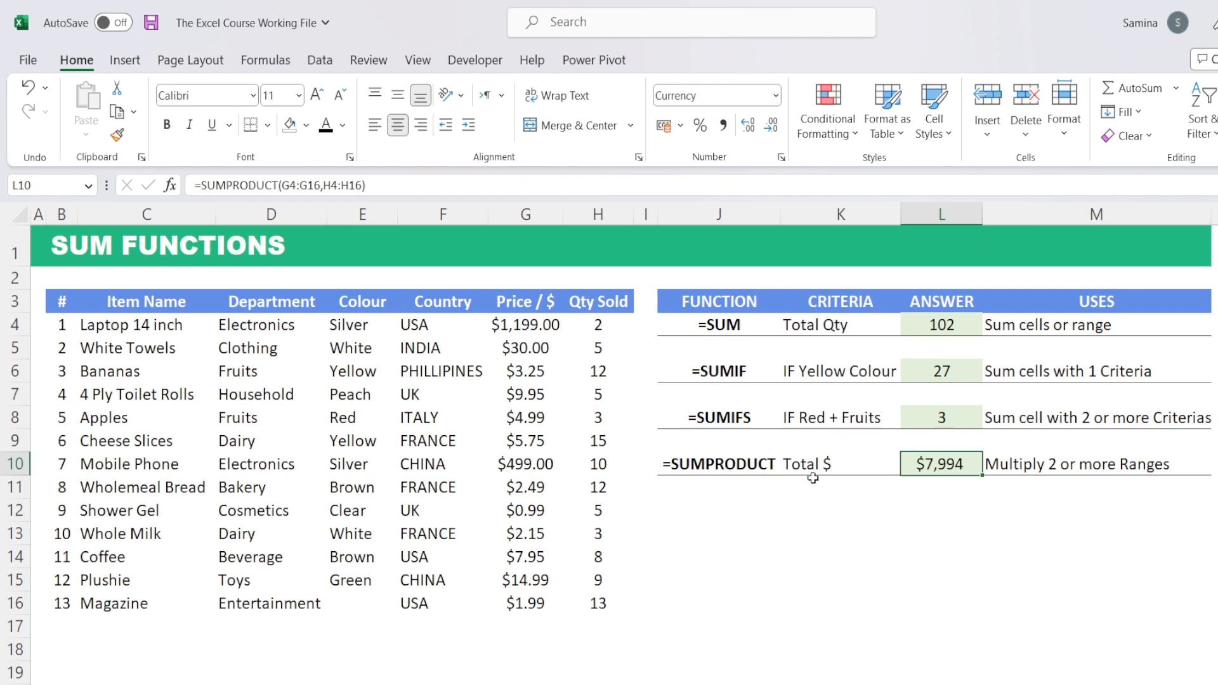
{"action": "left_click", "coordinate": [756, 548]}
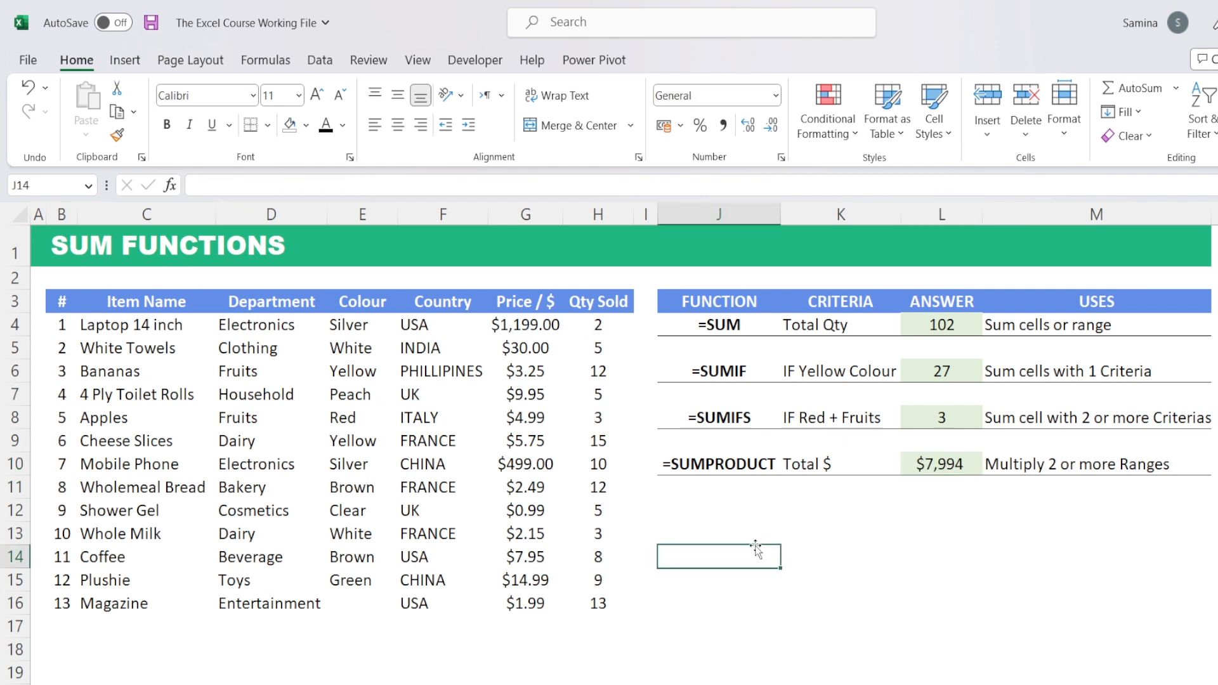